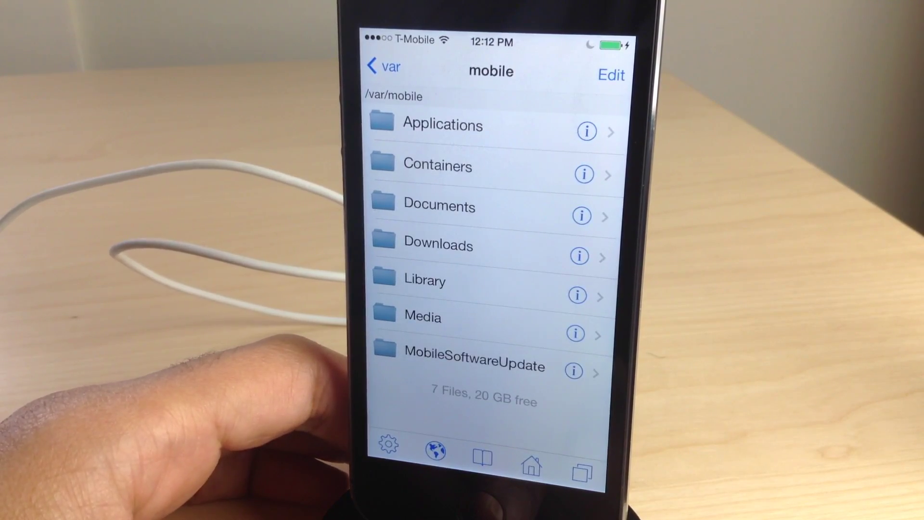
Browse from Applications through the 6E8B611F… container into the Google Maps.app bundle.
left_click(444, 125)
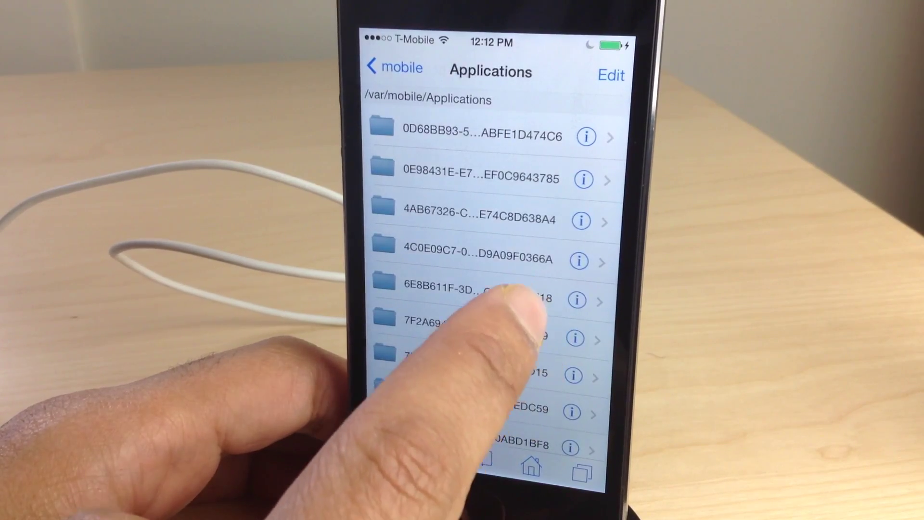
left_click(476, 296)
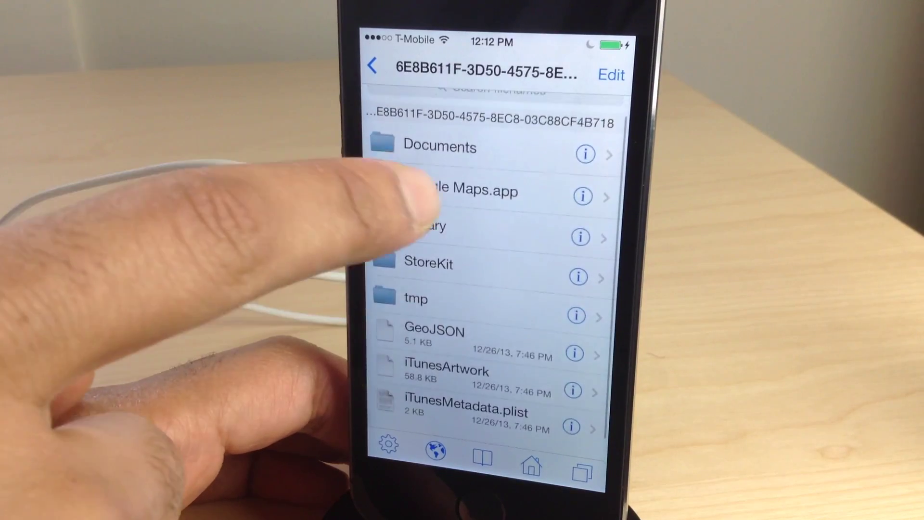
left_click(462, 159)
scroll(484, 325, "down", 10)
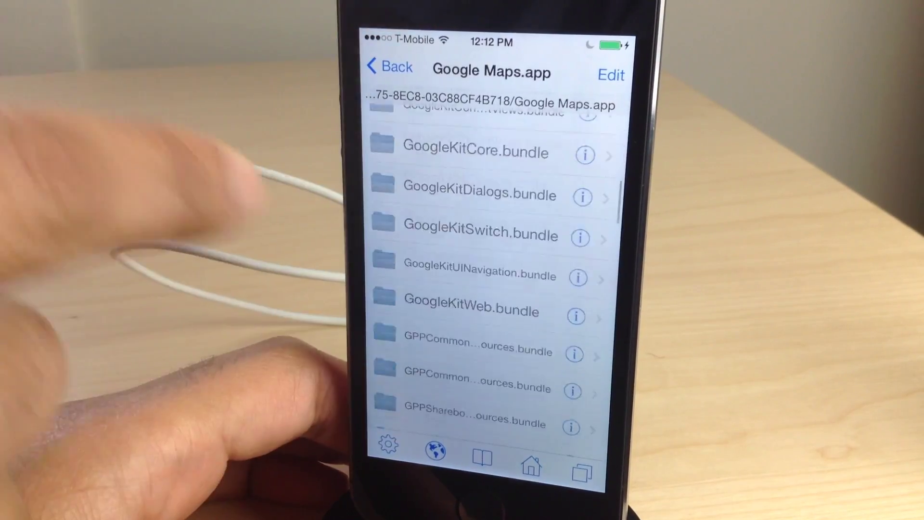
scroll(484, 325, "down", 8)
scroll(484, 325, "down", 5)
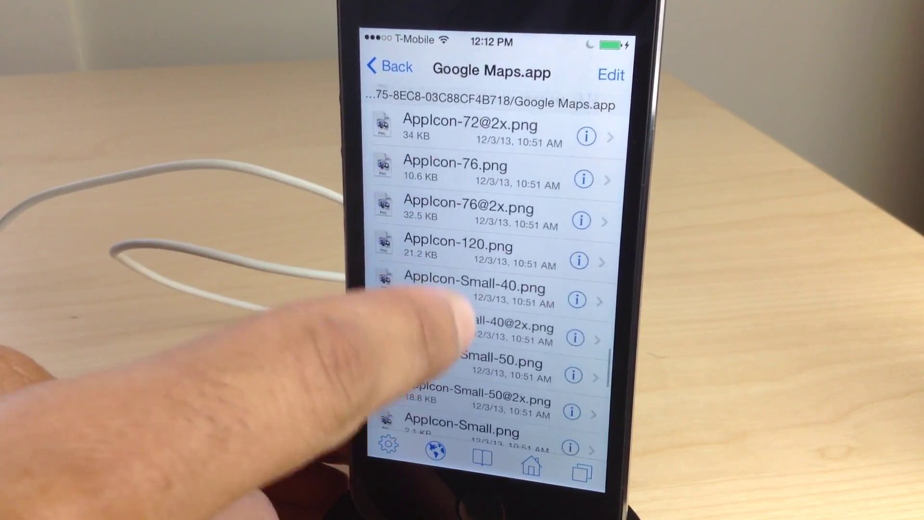
Preview AppIcon-120.png in Image Viewer, then open Info.plist in Property List Viewer.
left_click(462, 248)
left_click(462, 390)
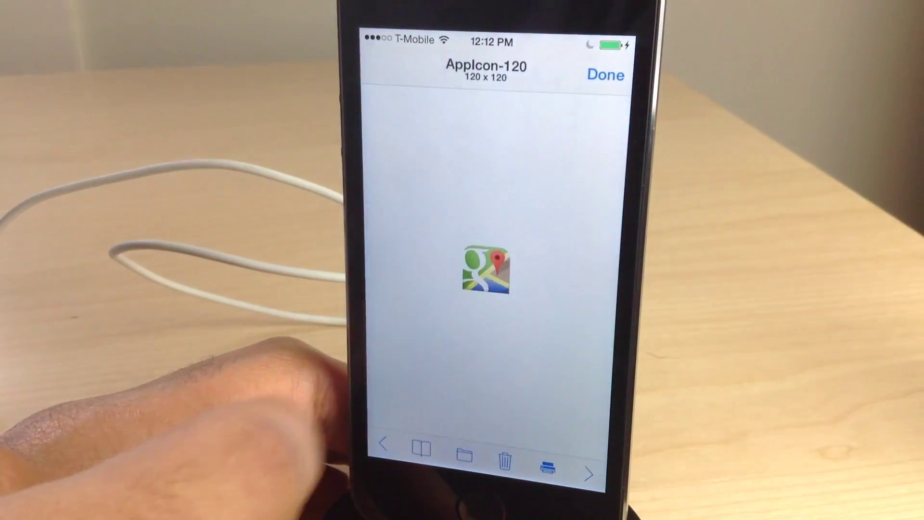
left_click(600, 68)
scroll(484, 325, "down", 8)
scroll(484, 325, "down", 8)
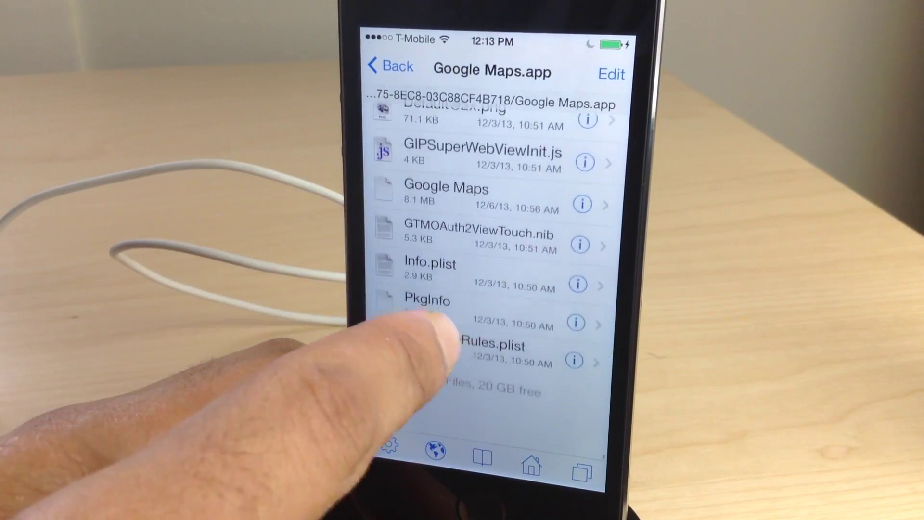
left_click(463, 311)
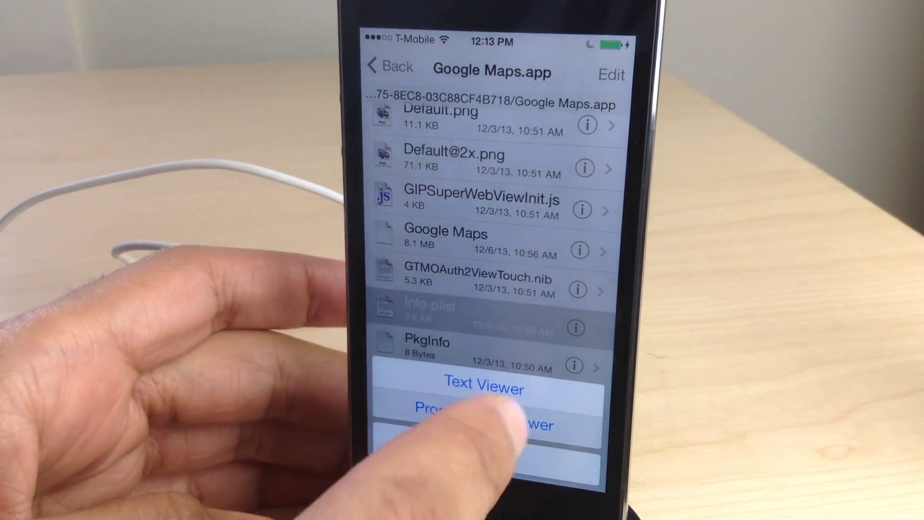
left_click(484, 424)
scroll(484, 324, "down", 10)
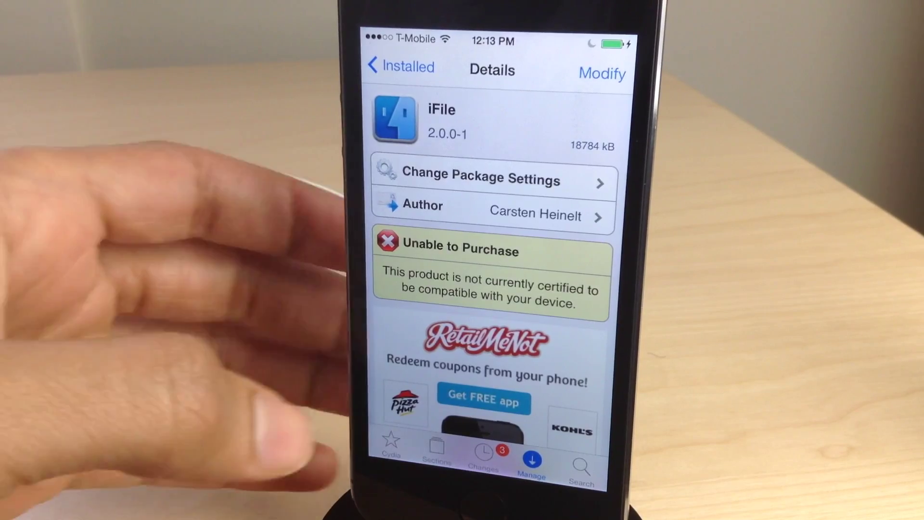
scroll(498, 288, "down", 8)
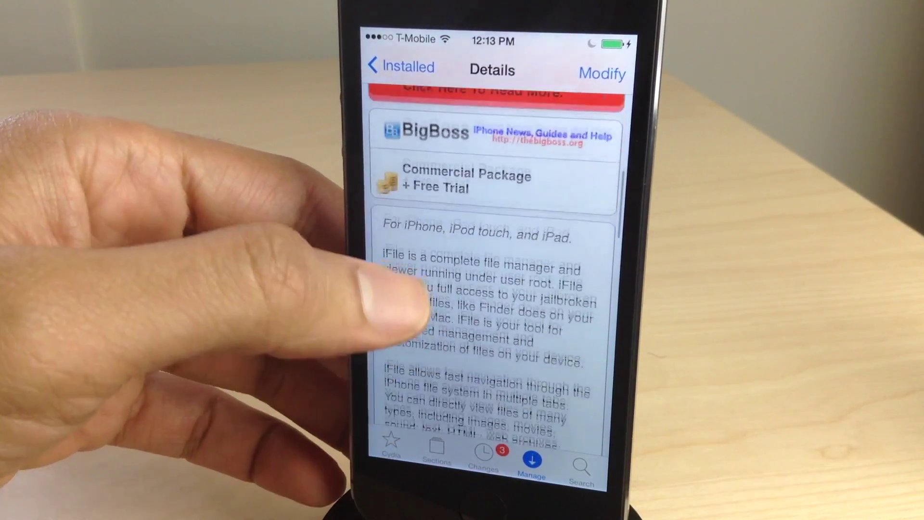
scroll(499, 289, "down", 5)
scroll(498, 289, "up", 10)
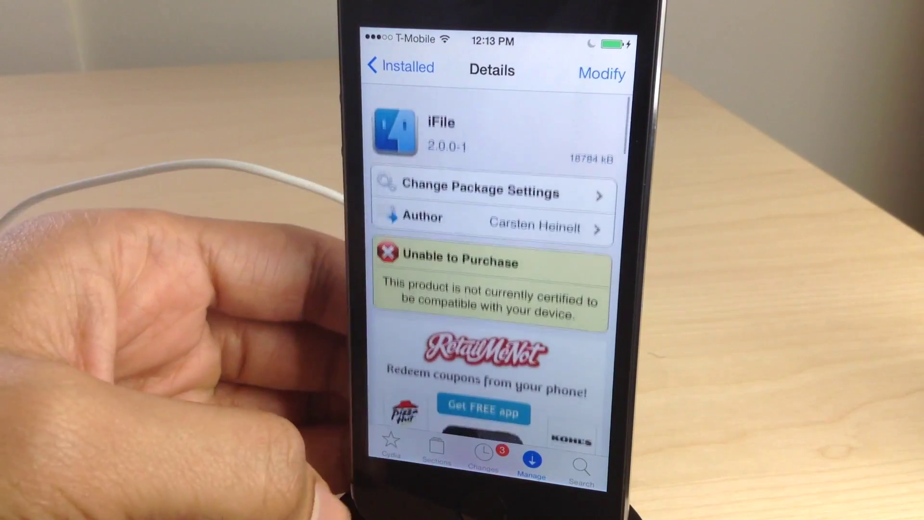